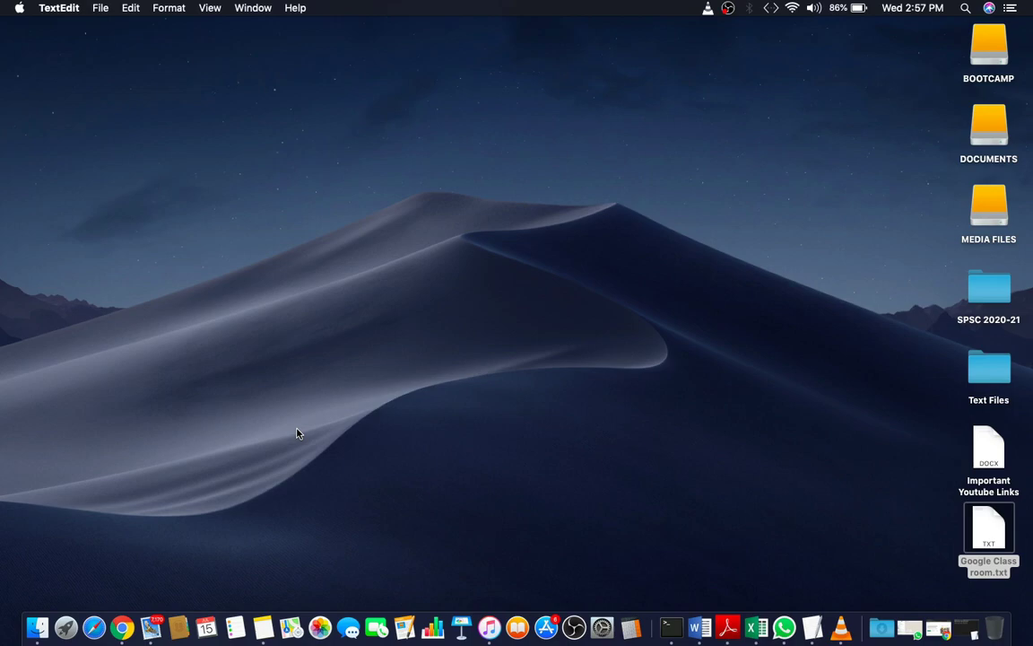
- Switch to WhatsApp, copy the Grade 8 class code from the English teacher's chat, and minimize the chat window
{"action": "left_click", "coordinate": [789, 605]}
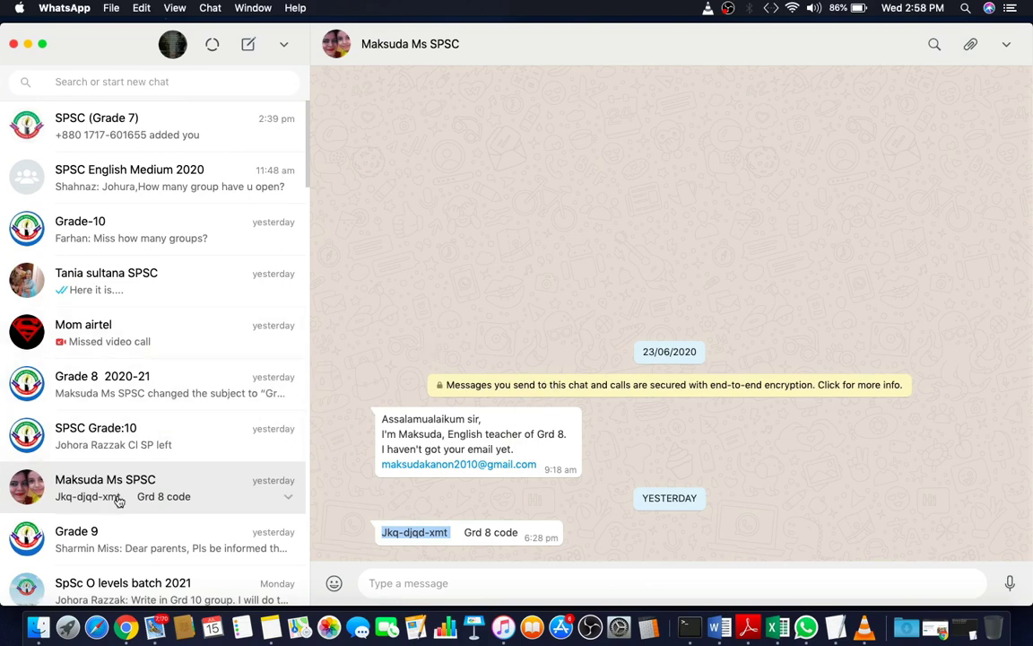
{"action": "left_click", "coordinate": [381, 533]}
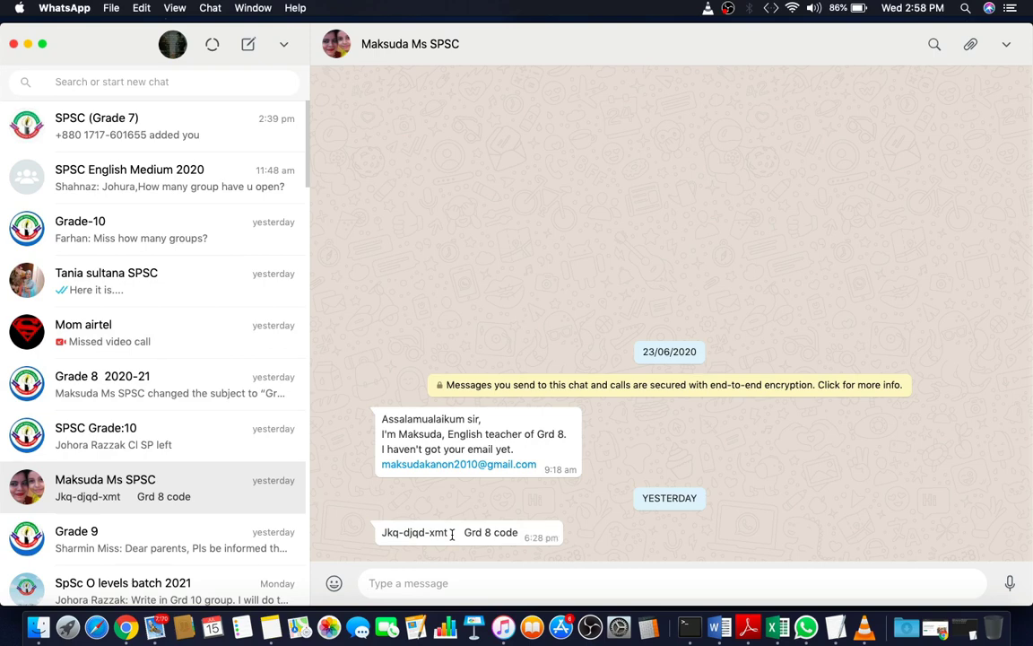
{"action": "left_click_drag", "start_coordinate": [451, 535], "coordinate": [381, 533]}
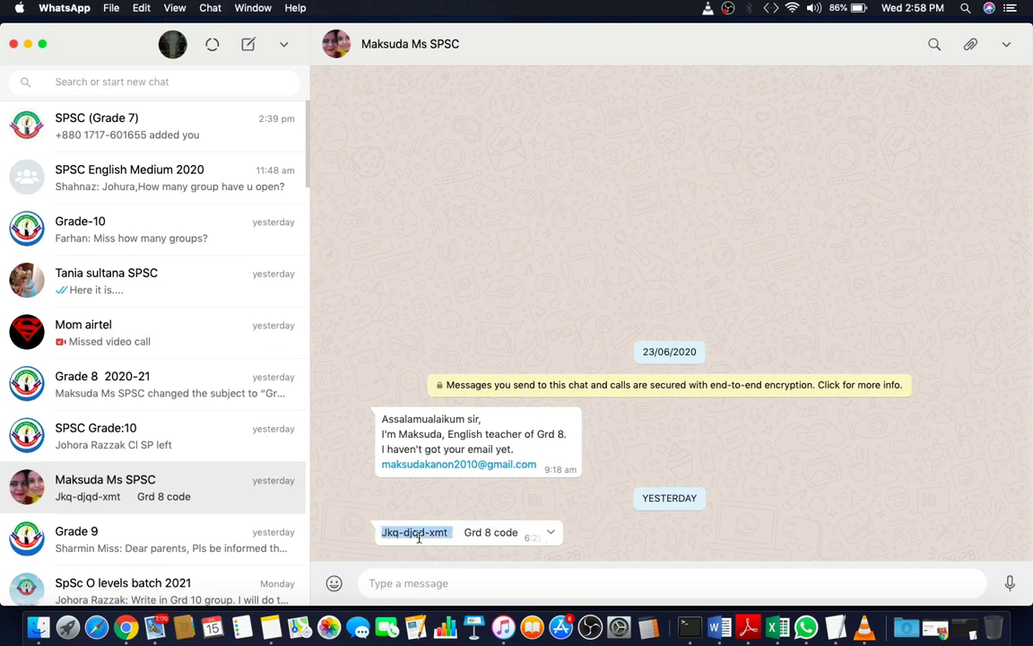
{"action": "right_click", "coordinate": [419, 538]}
{"action": "left_click", "coordinate": [441, 544]}
{"action": "left_click", "coordinate": [28, 44]}
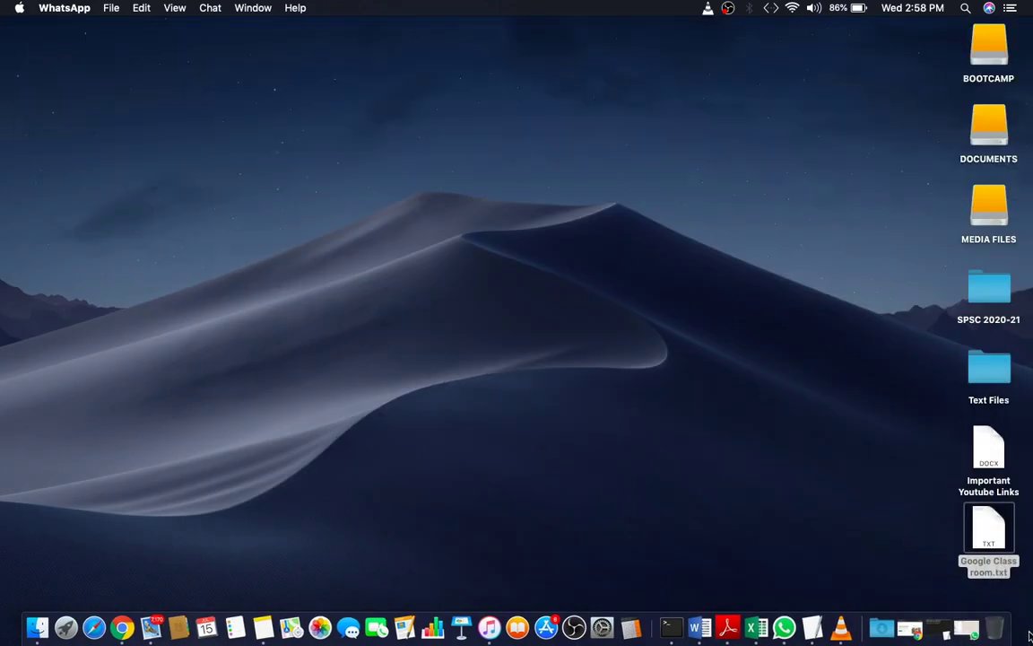
- Bring up Google Class room.txt, copy the Grade 8 class code from it, and minimize the text file
{"action": "left_click", "coordinate": [919, 599]}
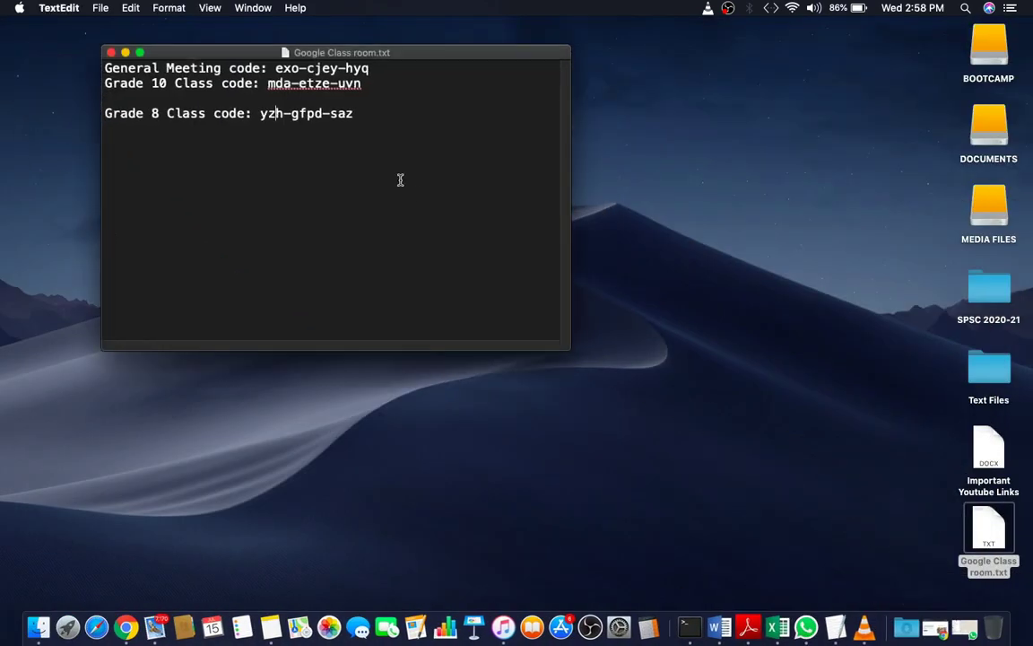
{"action": "left_click_drag", "start_coordinate": [365, 113], "coordinate": [262, 116]}
{"action": "left_click", "coordinate": [329, 145]}
{"action": "left_click_drag", "start_coordinate": [259, 113], "coordinate": [355, 114]}
{"action": "right_click", "coordinate": [336, 114]}
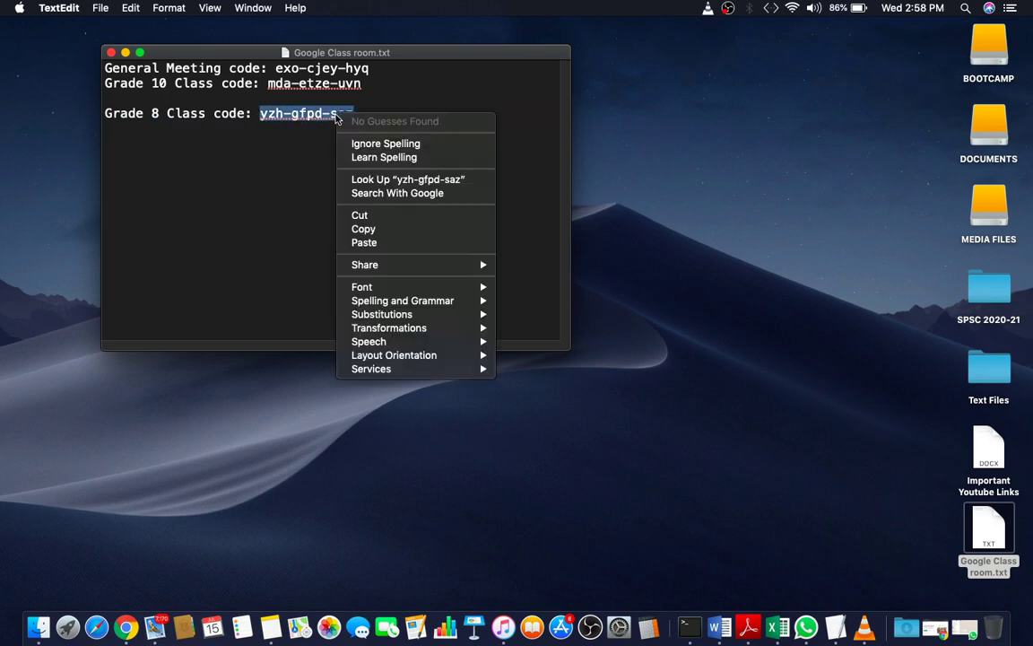
{"action": "left_click", "coordinate": [364, 230]}
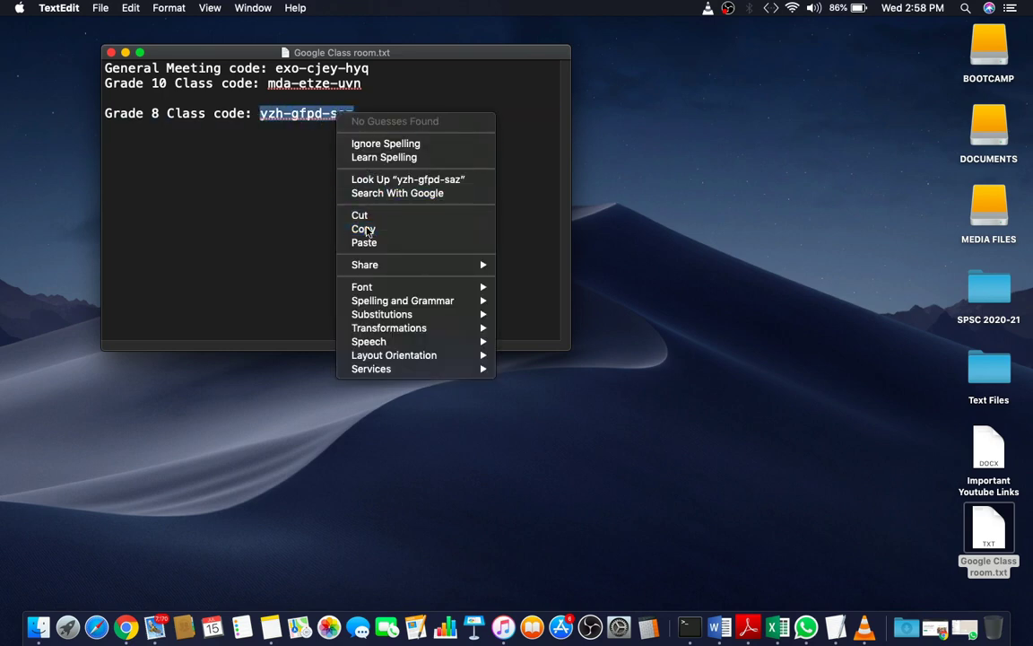
{"action": "left_click", "coordinate": [126, 53]}
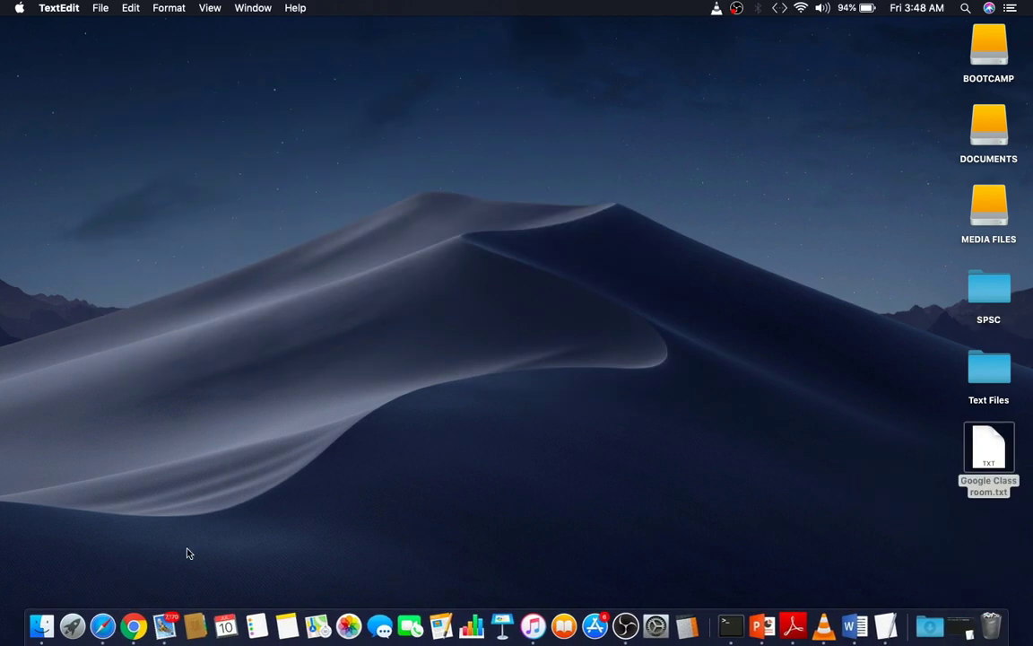
- Switch to Chrome and open Google Meet from the Google apps
{"action": "left_click", "coordinate": [115, 599]}
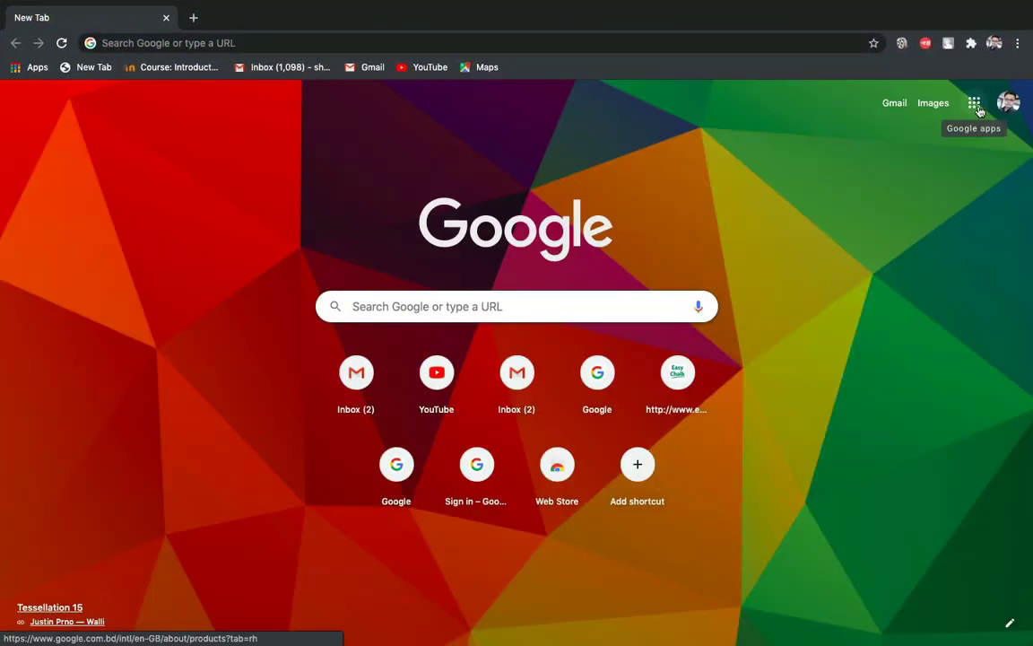
{"action": "left_click", "coordinate": [975, 104]}
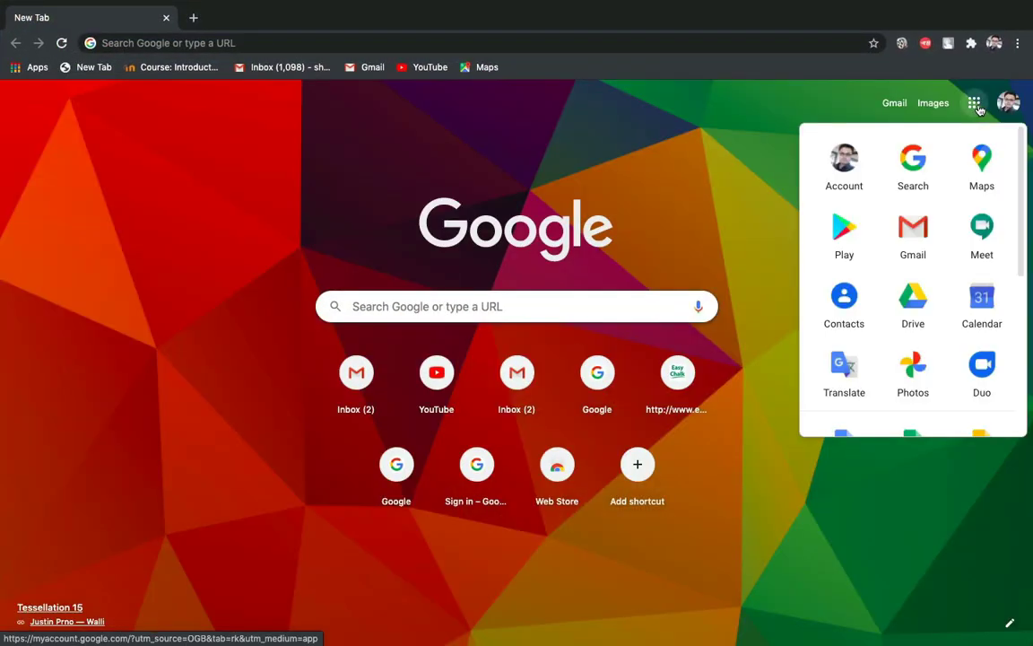
{"action": "left_click", "coordinate": [978, 235]}
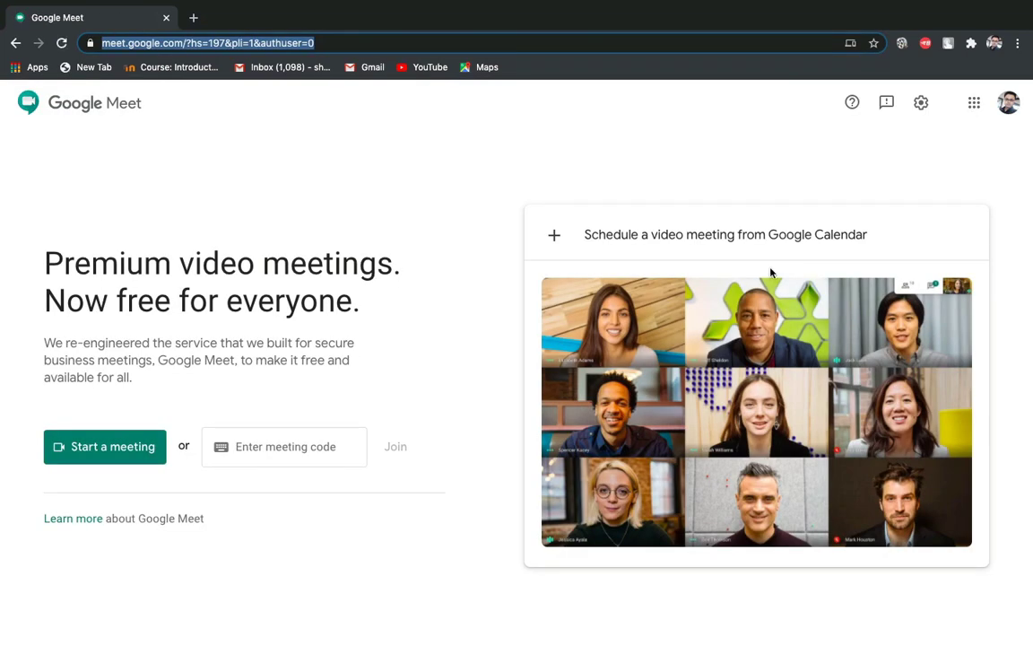
- Paste the copied class meeting code and ask to join the meeting with microphone and camera off
{"action": "left_click", "coordinate": [258, 453]}
{"action": "right_click", "coordinate": [256, 456]}
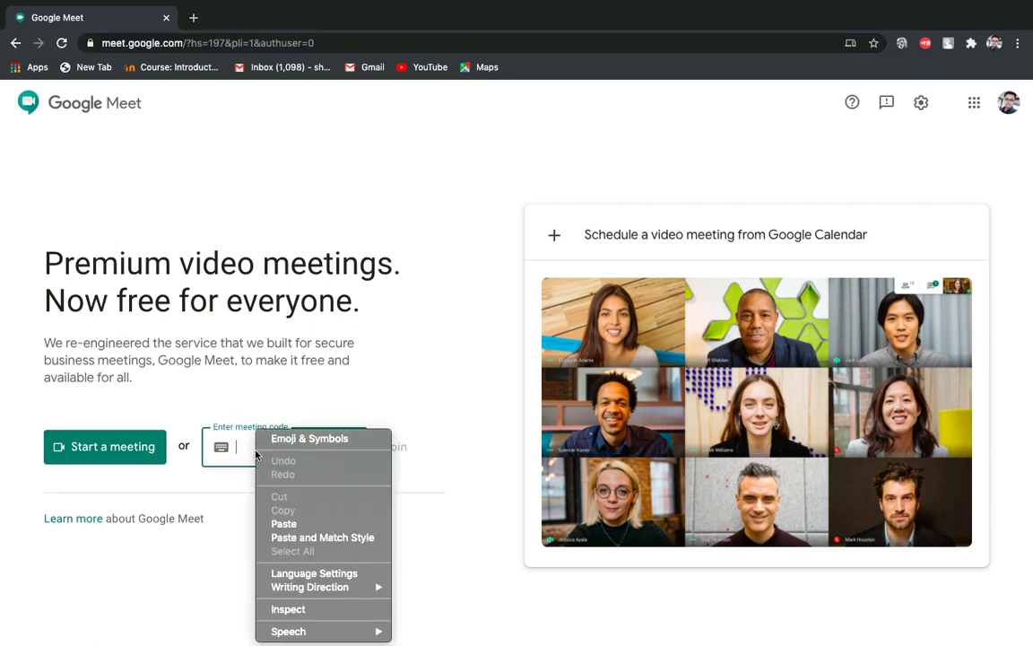
{"action": "left_click", "coordinate": [285, 524]}
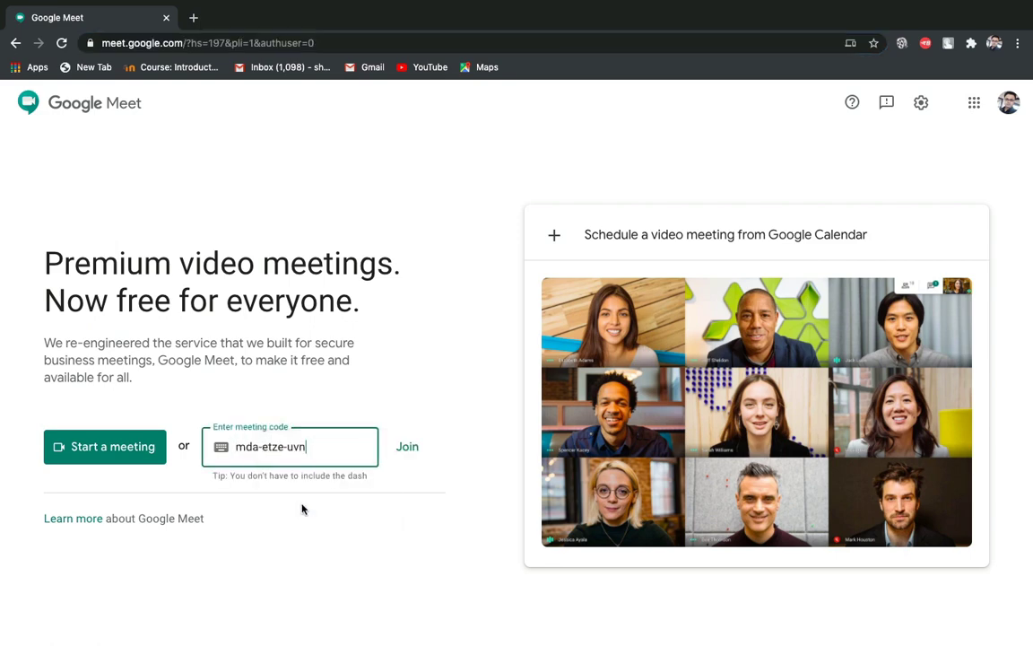
{"action": "left_click", "coordinate": [414, 459]}
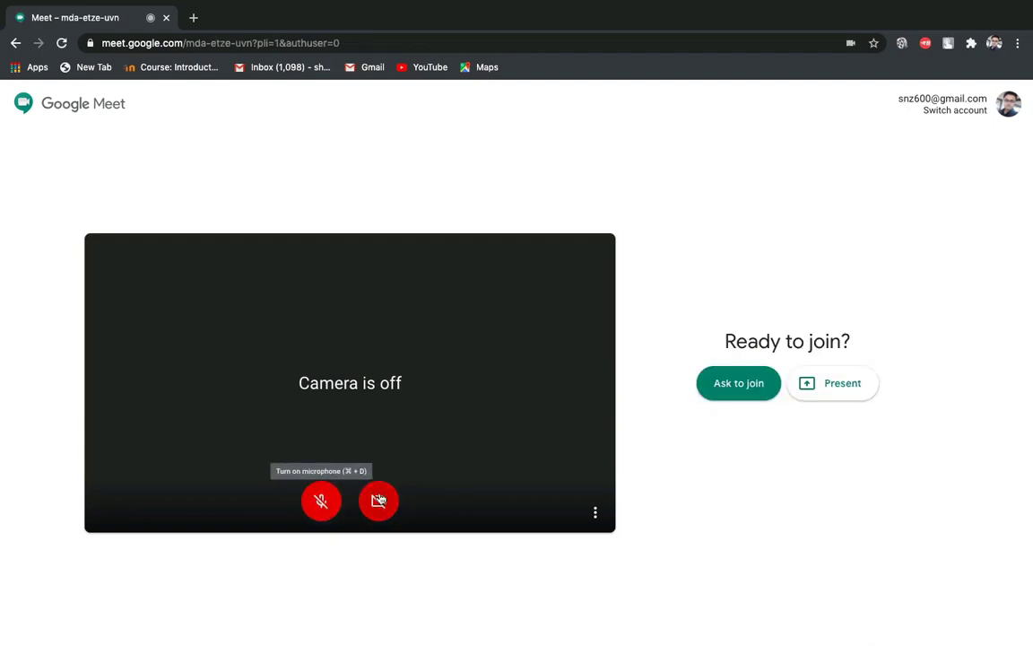
{"action": "left_click", "coordinate": [736, 389]}
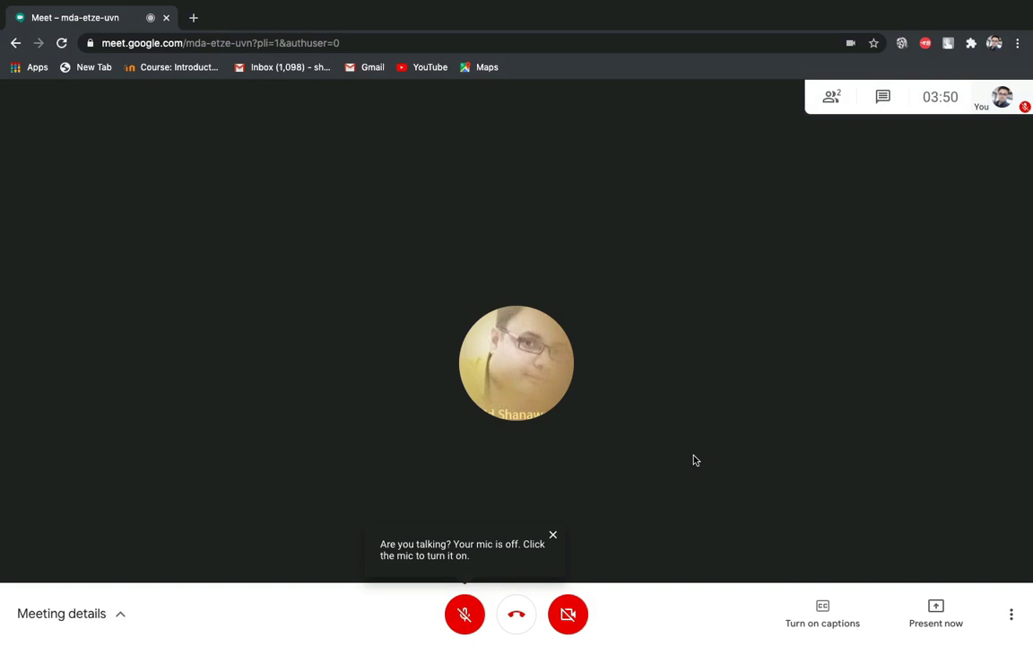
- Show the list of people in the meeting and pin the other participant
{"action": "left_click", "coordinate": [831, 99]}
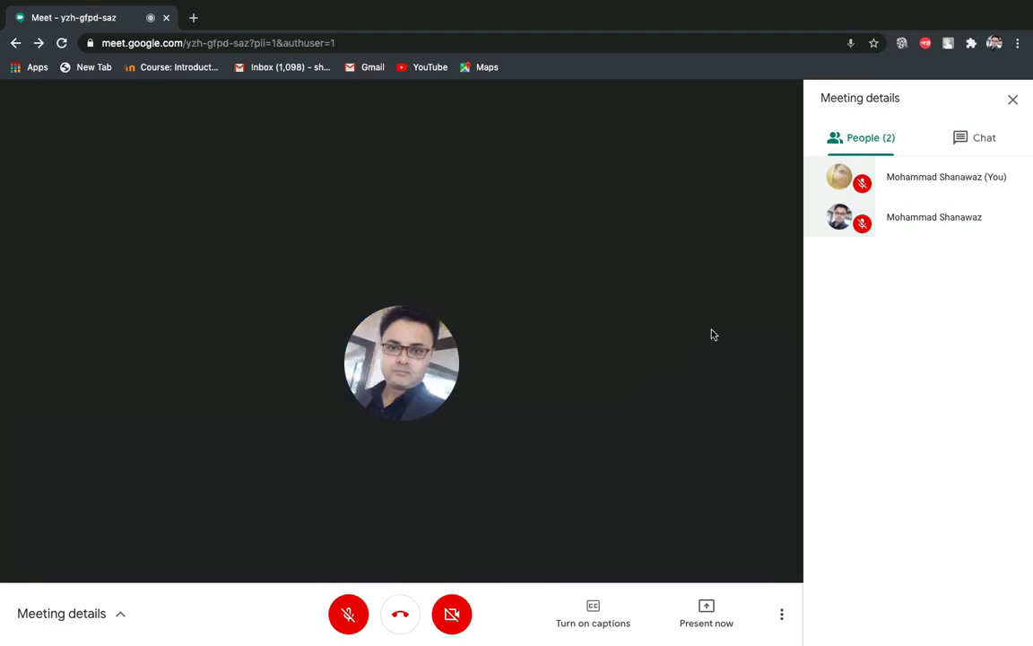
{"action": "mouse_move", "coordinate": [836, 229]}
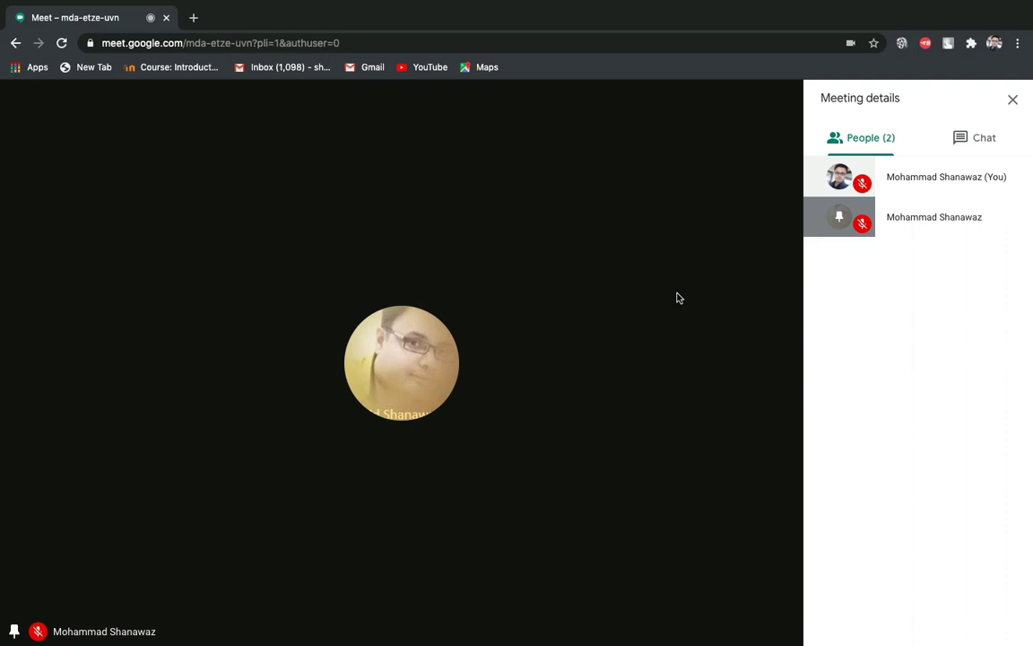
{"action": "mouse_move", "coordinate": [518, 422]}
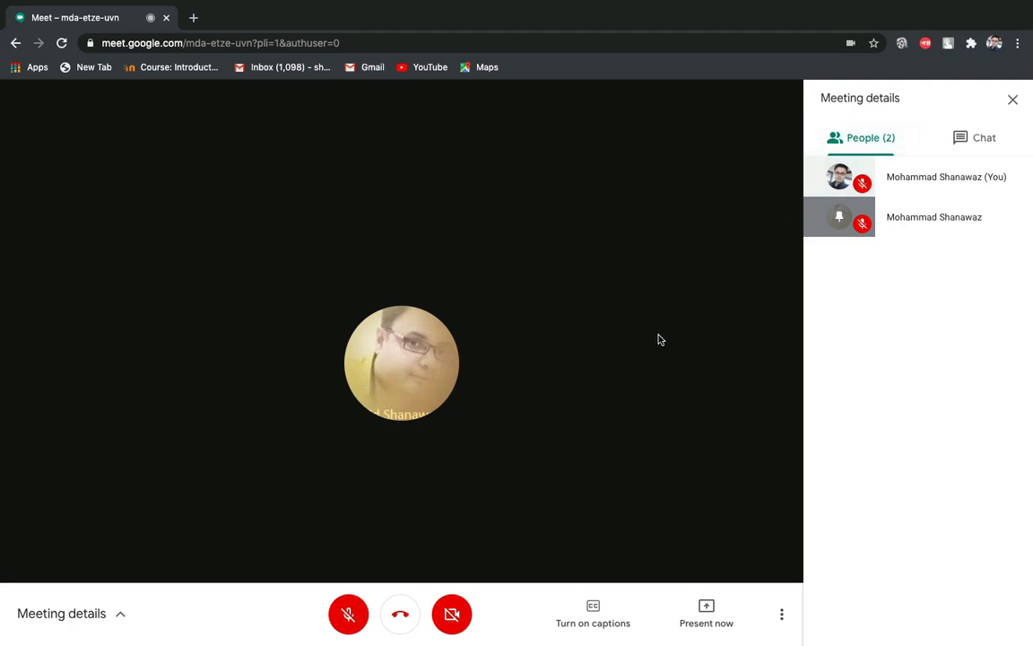
- Send the chat message "Sir I want to ask some thing" to everyone in the meeting
{"action": "left_click", "coordinate": [991, 144]}
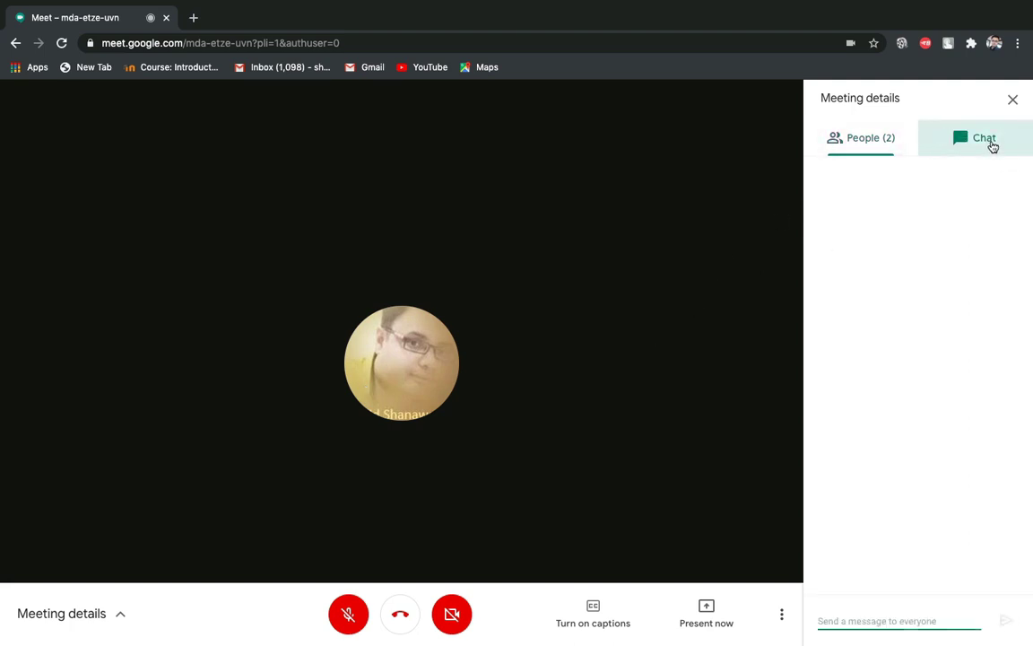
{"action": "left_click", "coordinate": [853, 621]}
{"action": "type", "text": "Sir"}
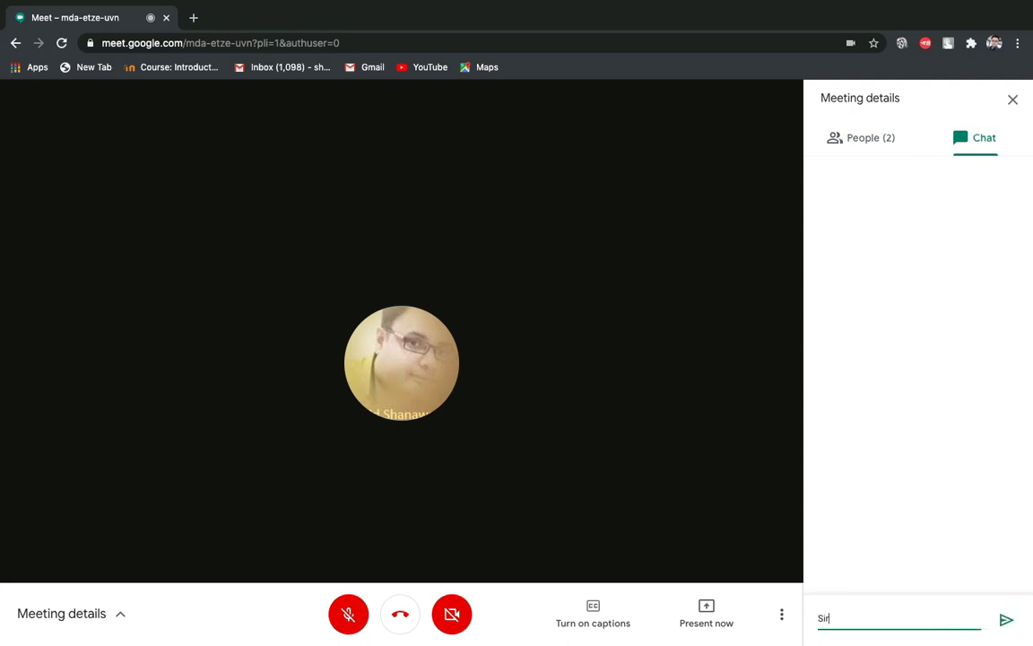
{"action": "type", "text": " I want to ask some thing"}
{"action": "key", "text": "Return"}
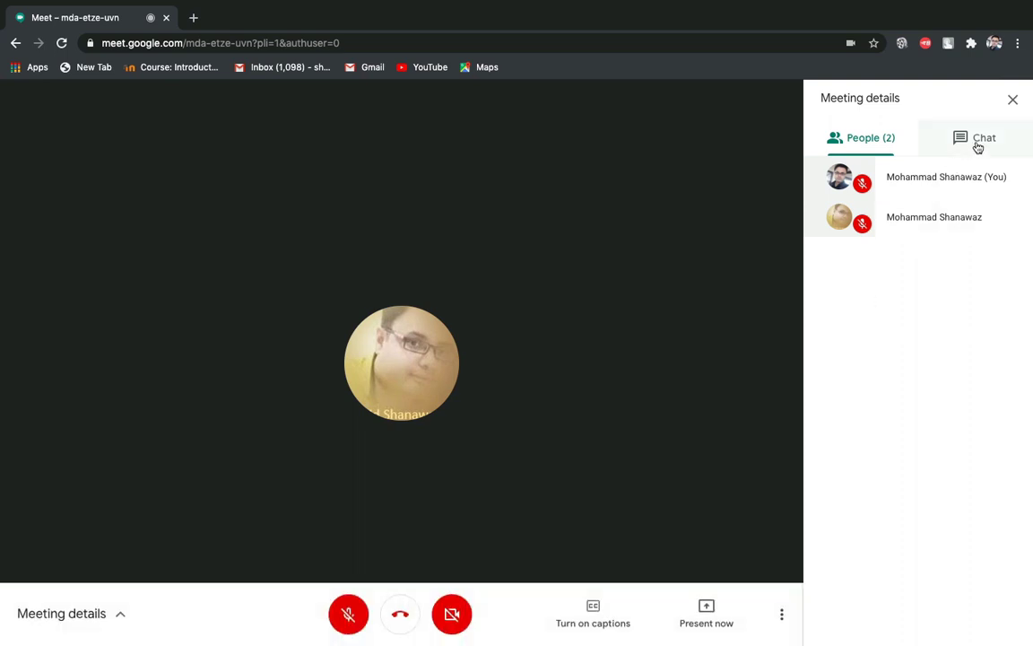
- Report attendance in the meeting chat by sending the student's first name followed by "Present"
{"action": "left_click", "coordinate": [981, 146]}
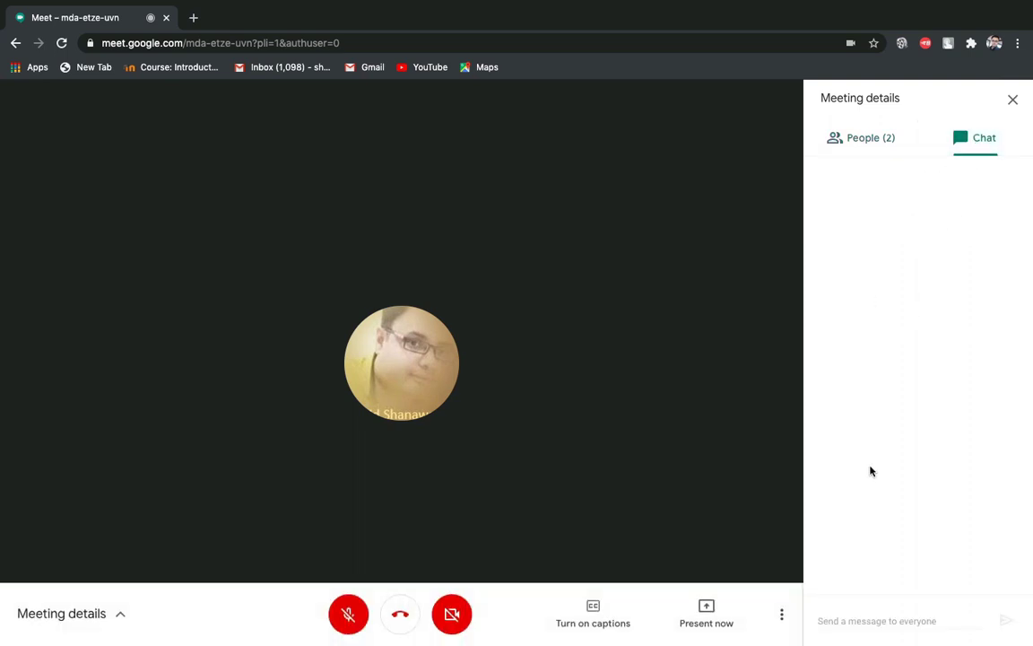
{"action": "left_click", "coordinate": [860, 622]}
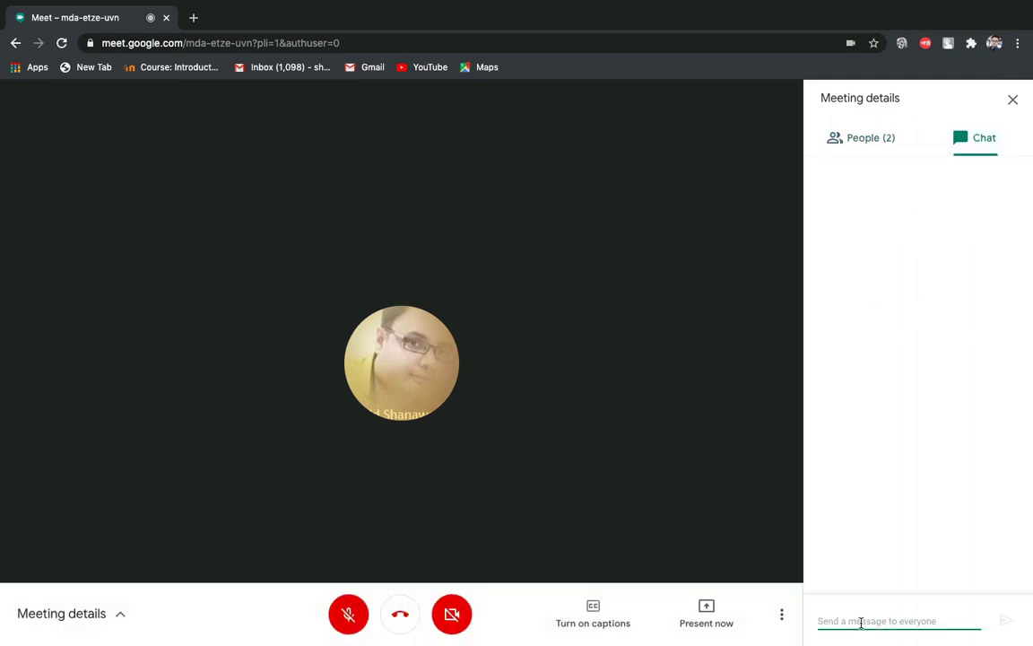
{"action": "type", "text": "Farhan"}
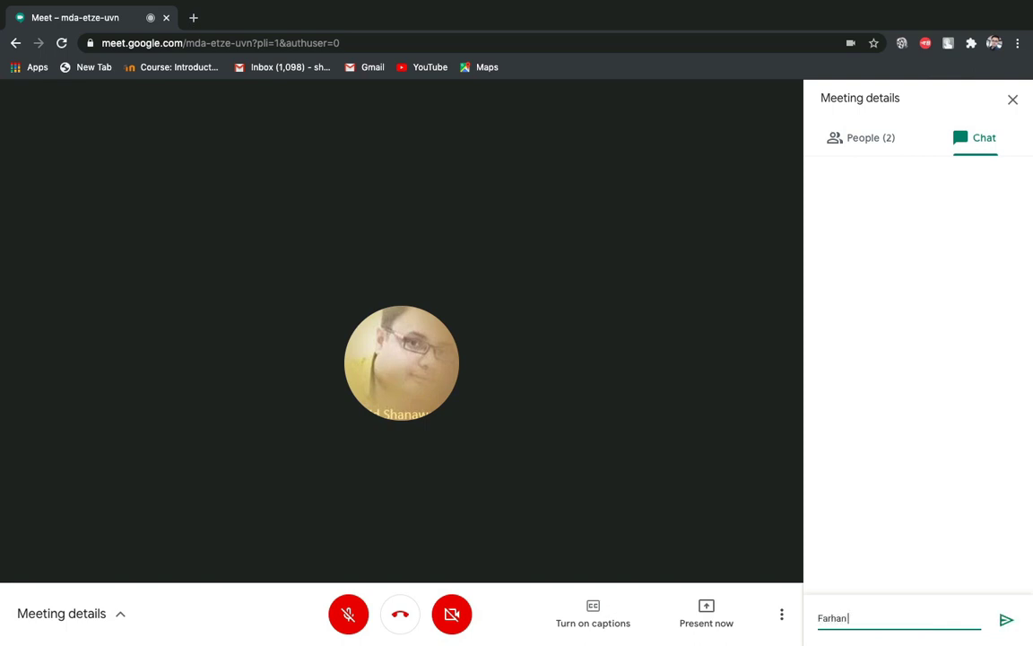
{"action": "type", "text": " Present"}
{"action": "key", "text": "Return"}
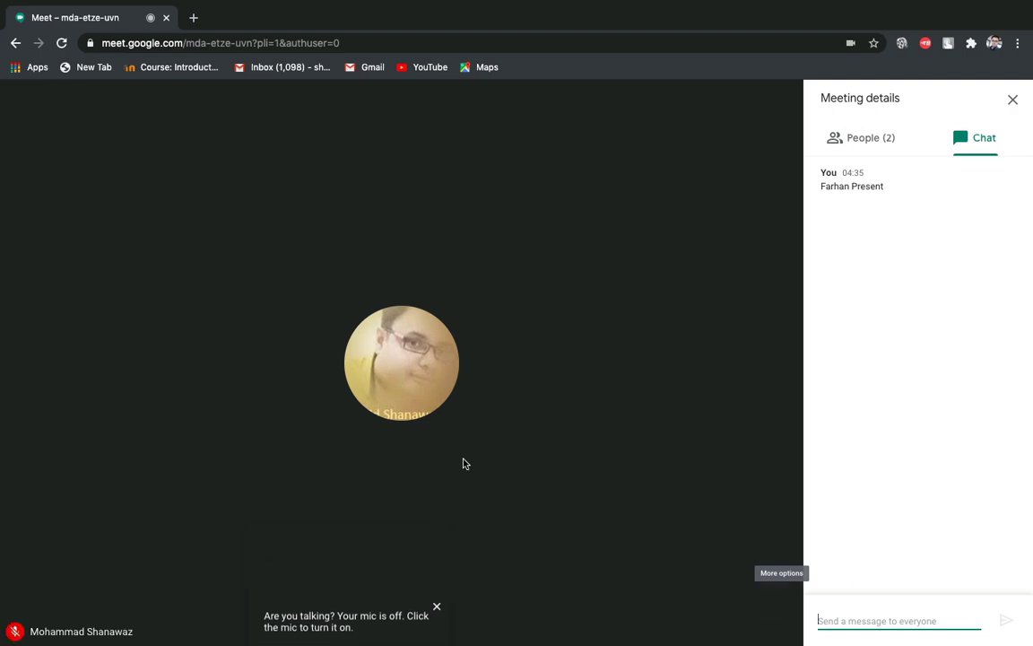
- Leave the Google Meet call
{"action": "mouse_move", "coordinate": [457, 551]}
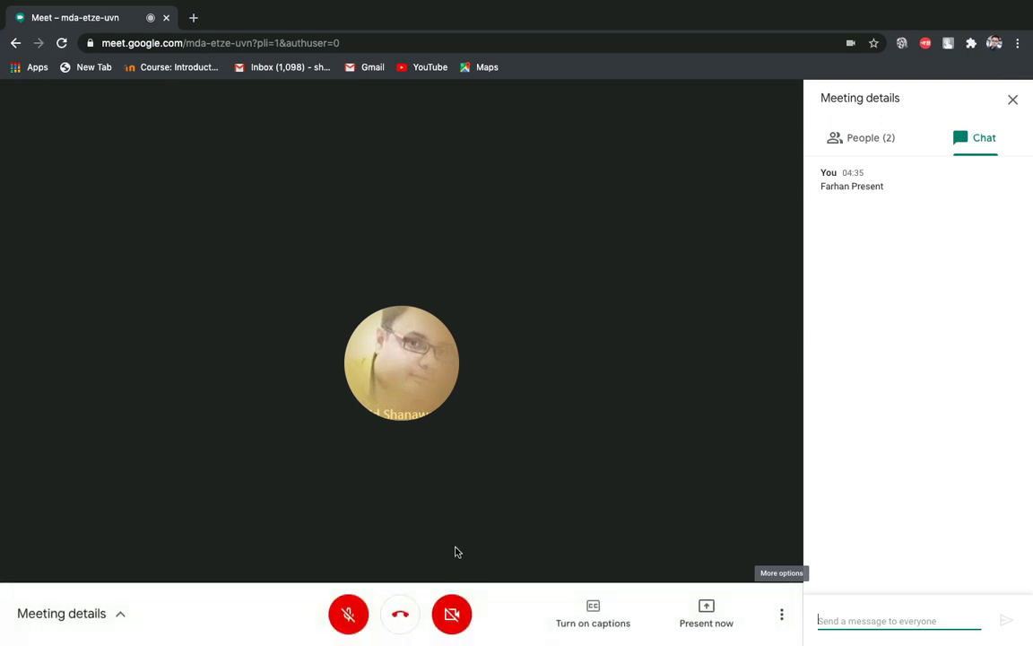
{"action": "left_click", "coordinate": [401, 618]}
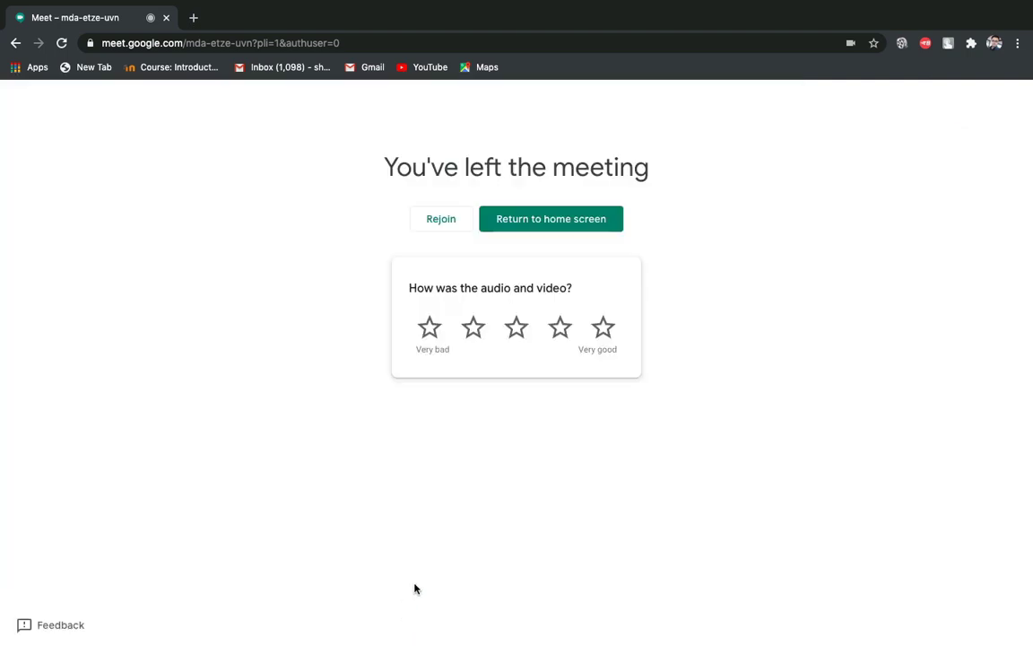